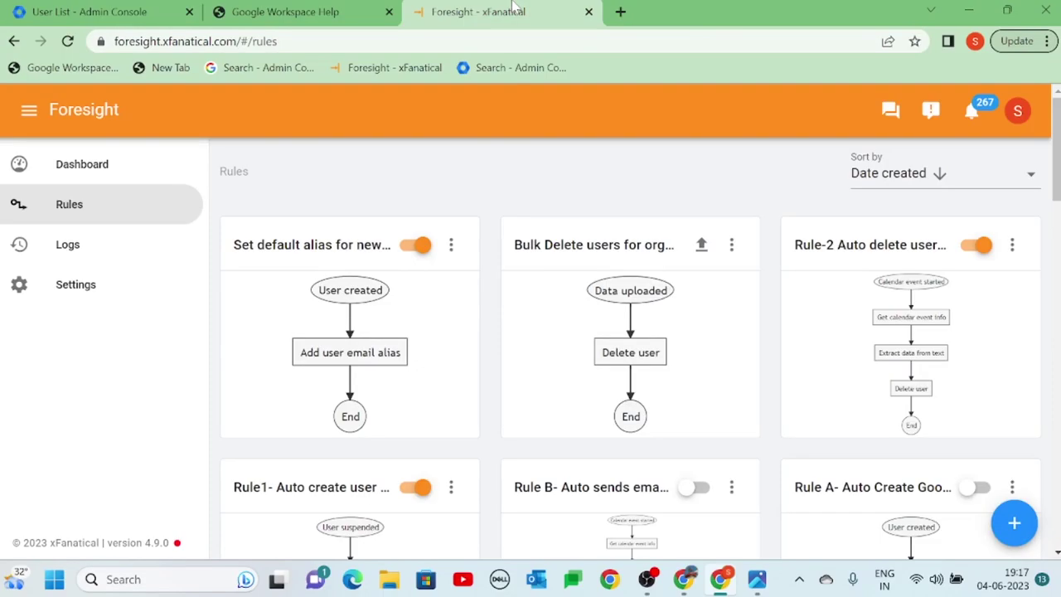
Step: Start a new rule triggered by Data uploaded
click(1015, 524)
click(561, 180)
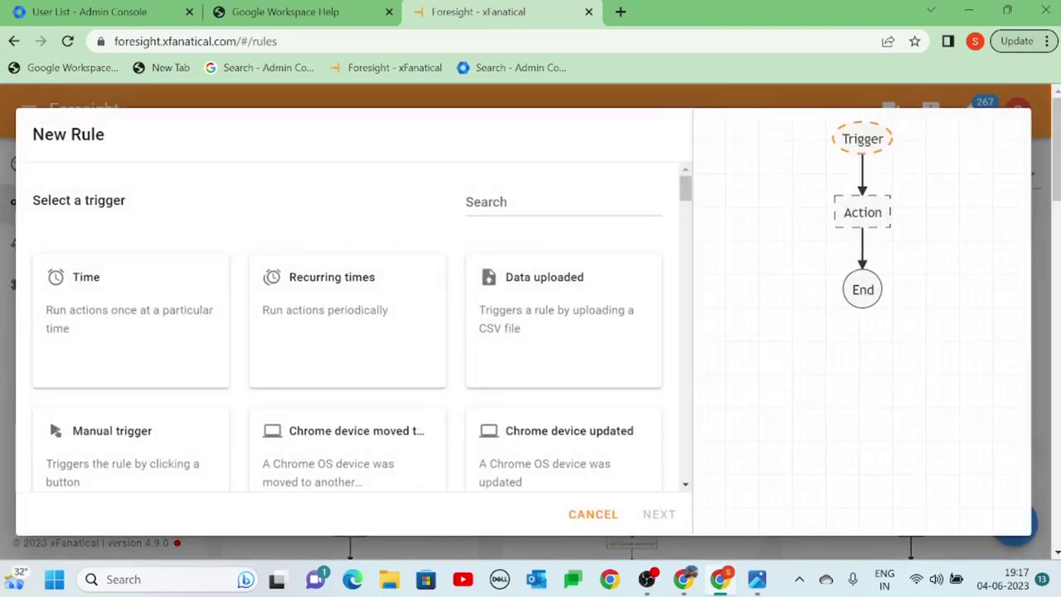
text(Data up)
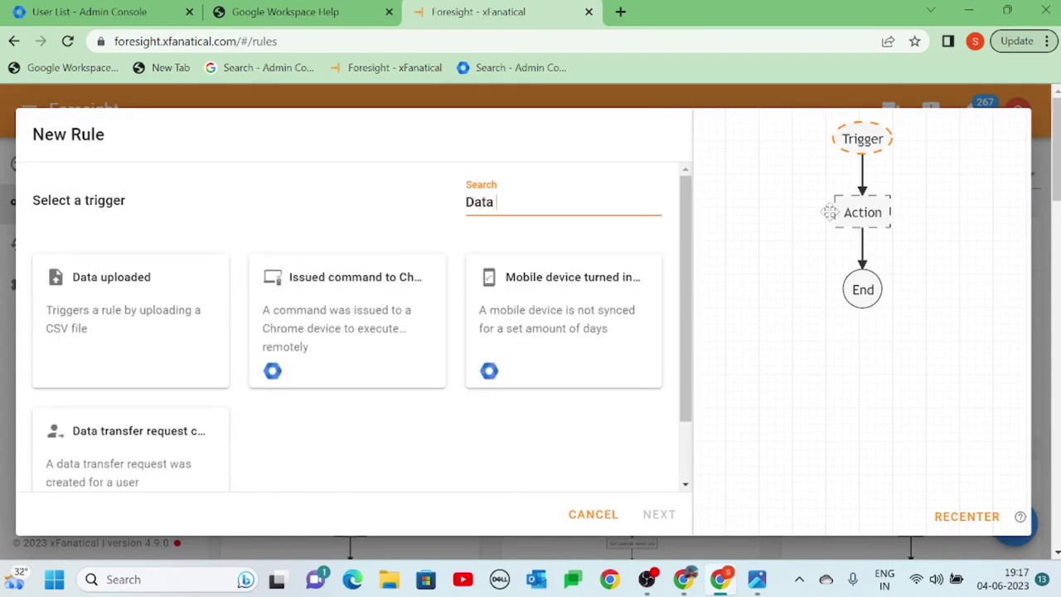
click(126, 359)
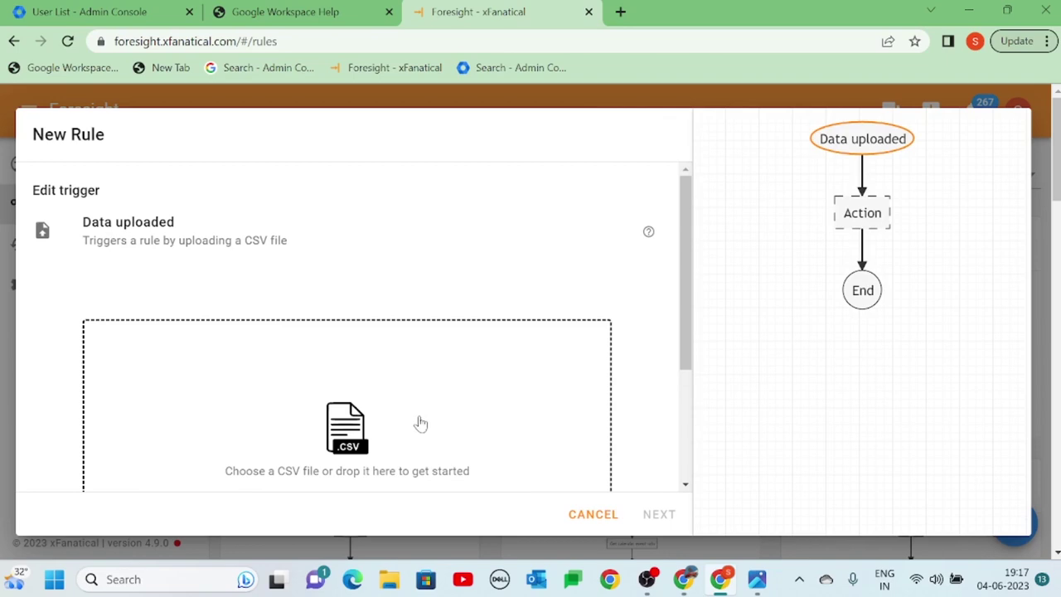
Step: Upload the user licenses CSV file to the trigger
scroll(417, 424, down, 2)
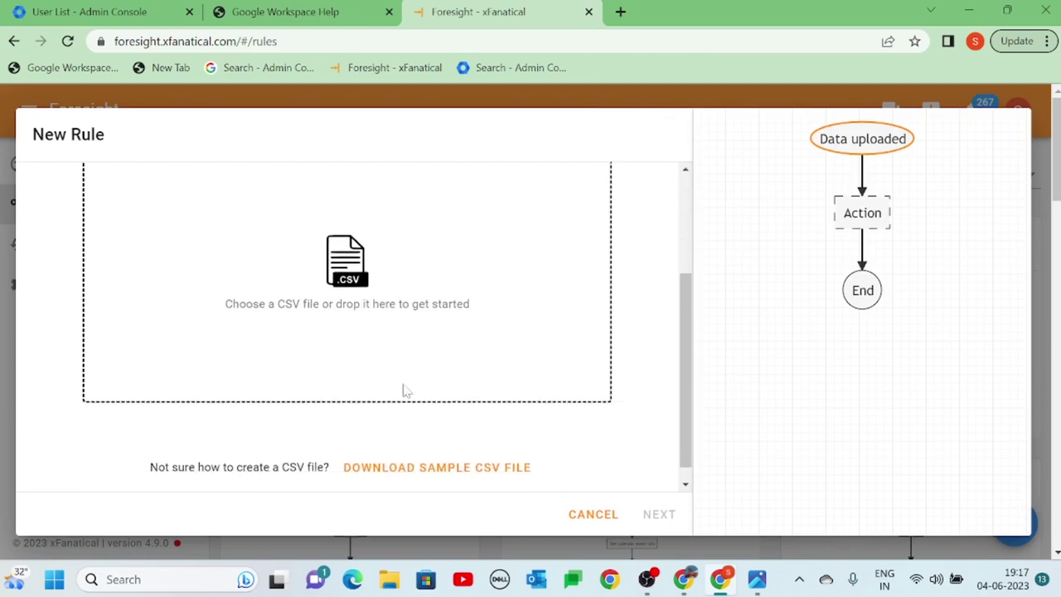
click(374, 294)
click(274, 153)
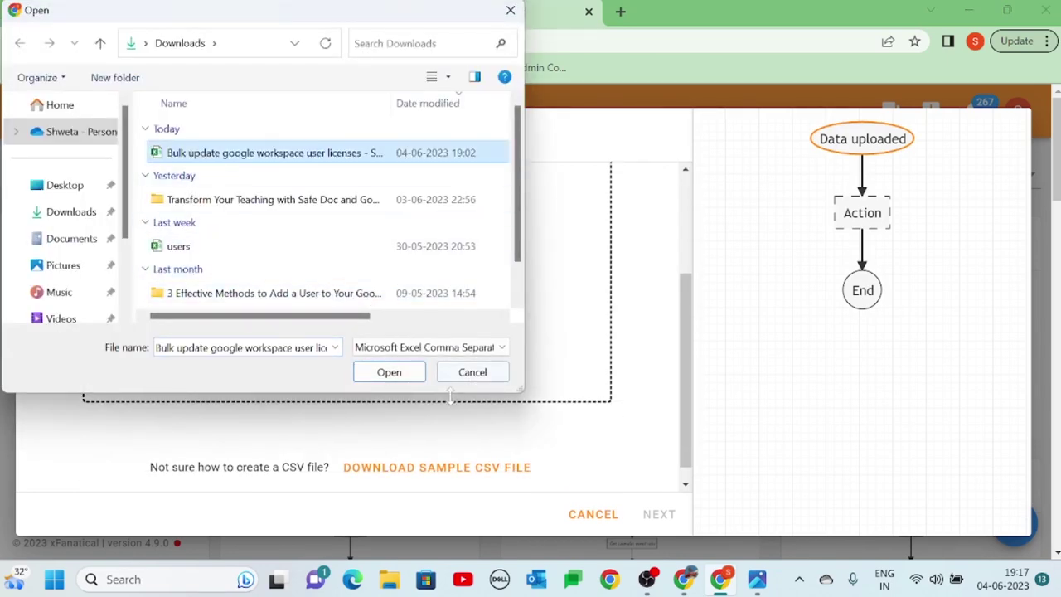
click(389, 372)
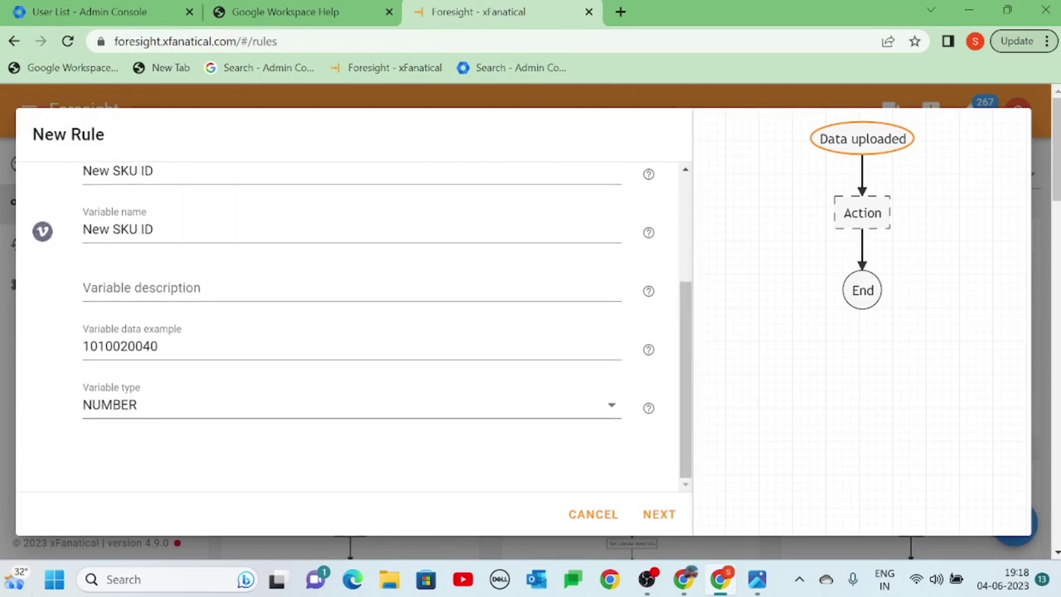
Step: Set the New SKU ID variable's data type to TEXT
click(310, 405)
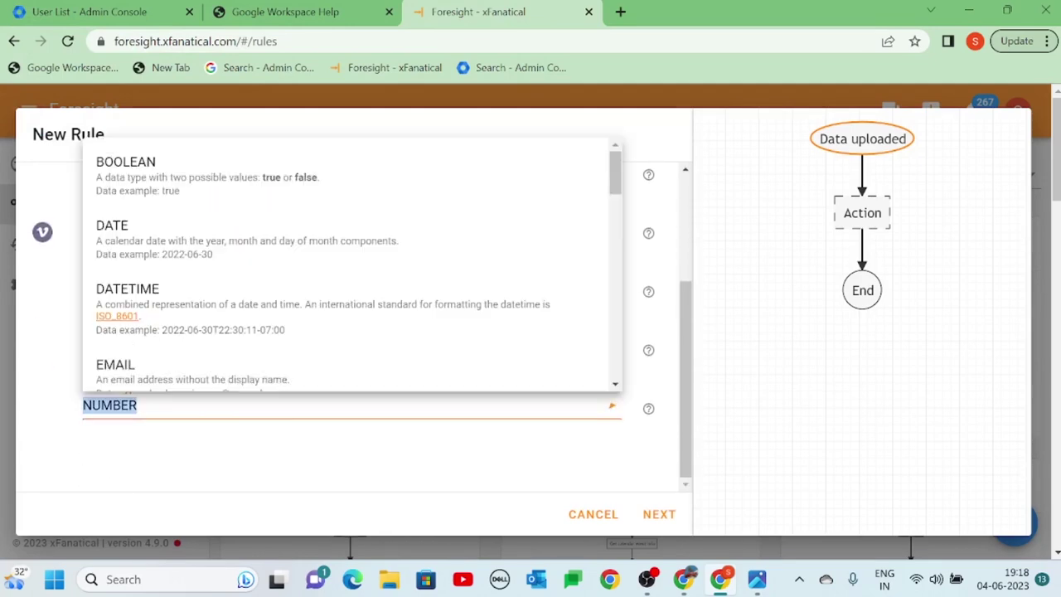
scroll(310, 348, down, 5)
scroll(310, 346, down, 8)
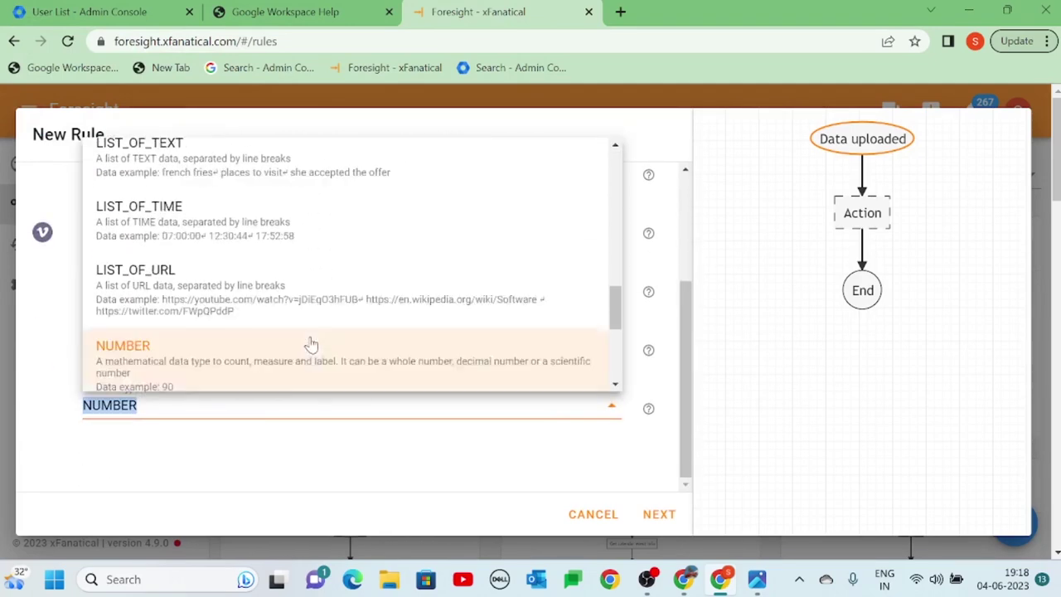
click(322, 262)
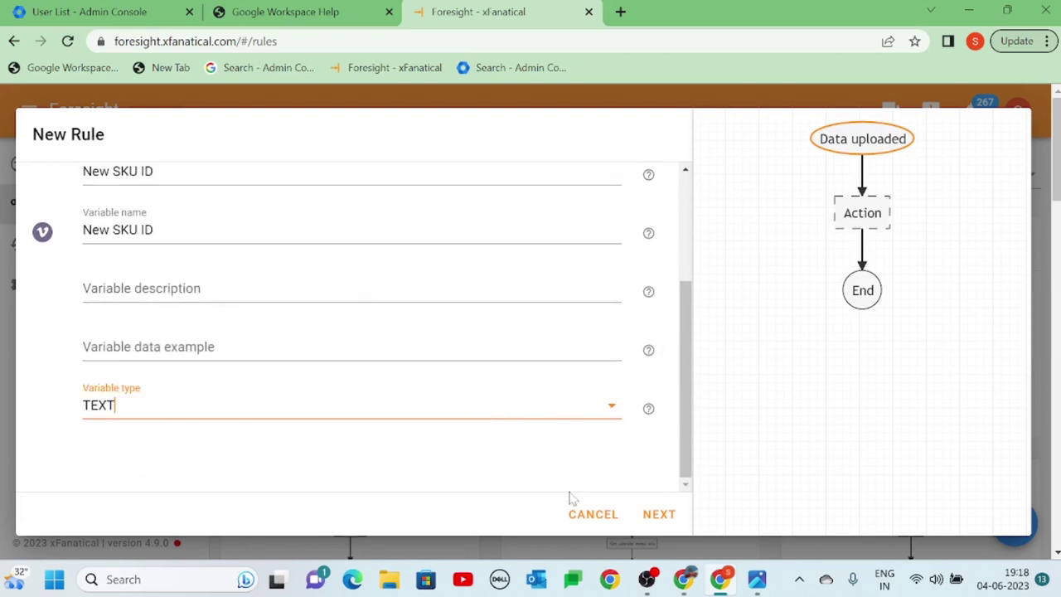
Step: Add Update user license as the rule's action
click(645, 515)
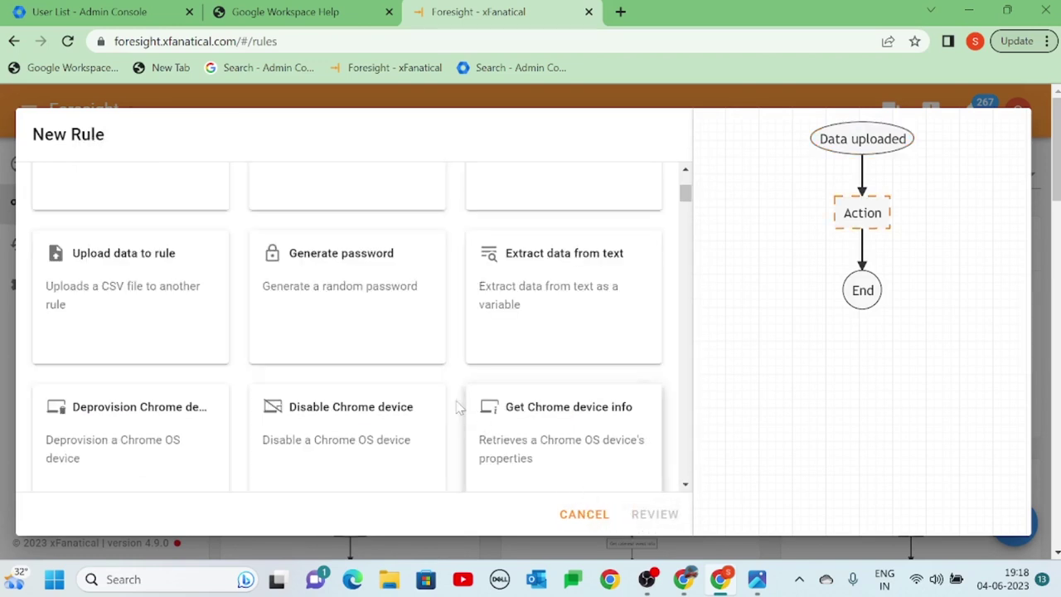
scroll(506, 415, up, 3)
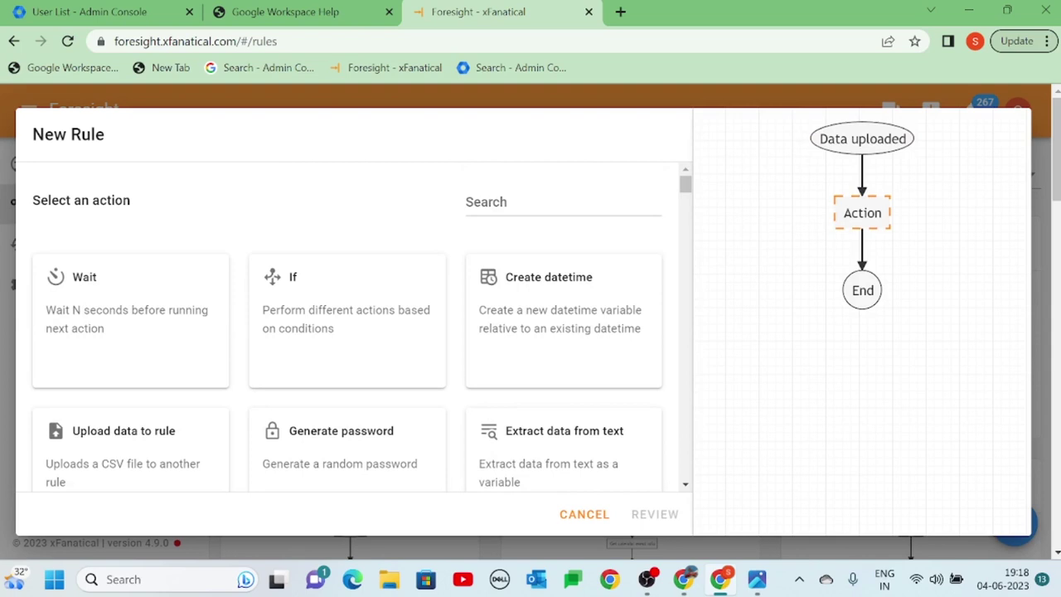
click(530, 203)
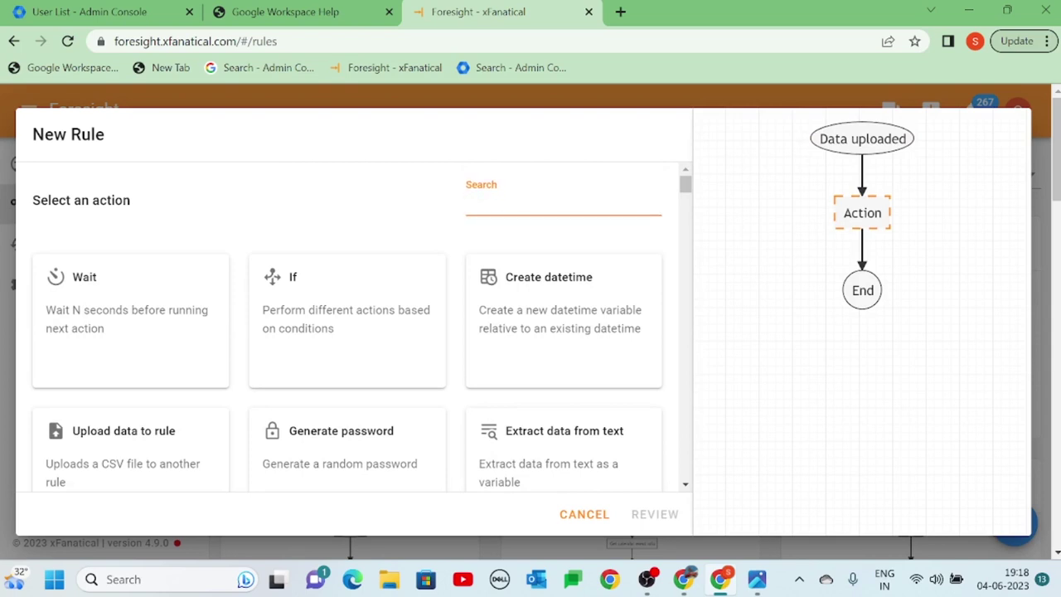
text(Up)
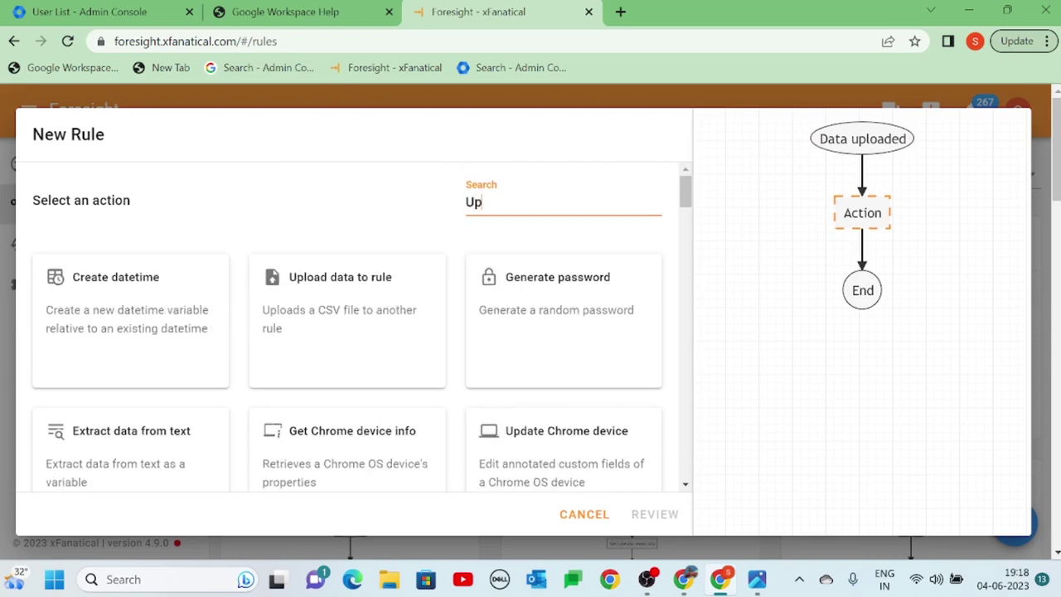
text(date us)
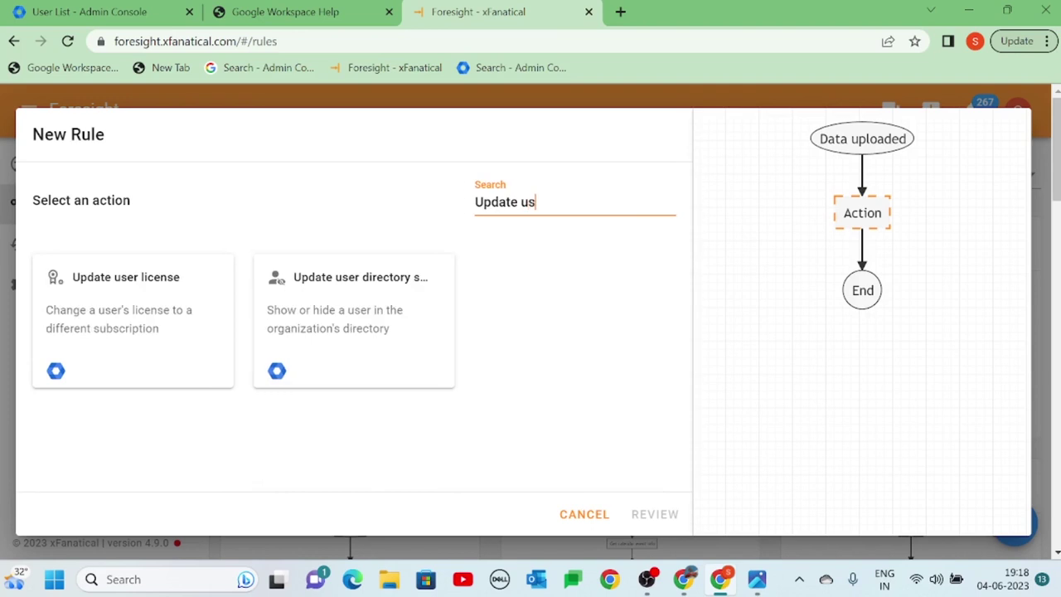
click(118, 324)
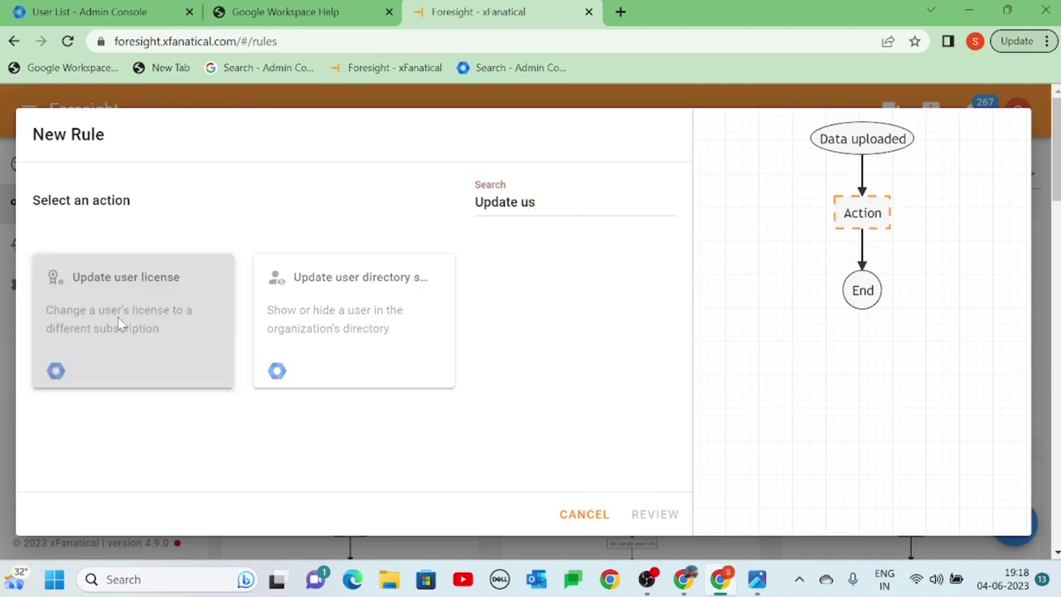
Step: Map user email to User Primary Email, and Product Id, Current SKU Id, New SKU Id to their CSV variables
scroll(308, 417, down, 2)
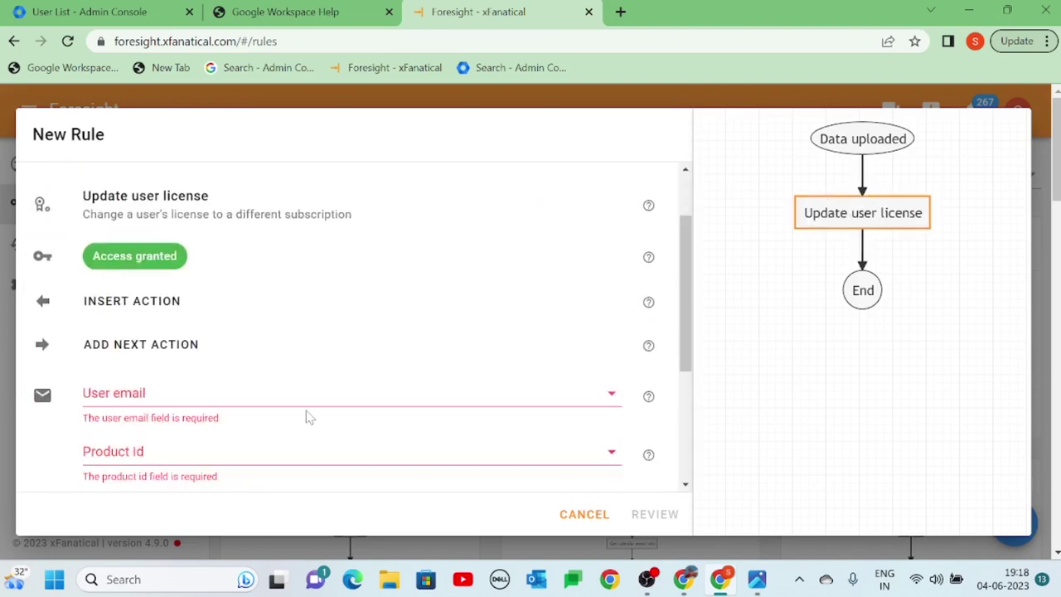
click(249, 310)
click(180, 403)
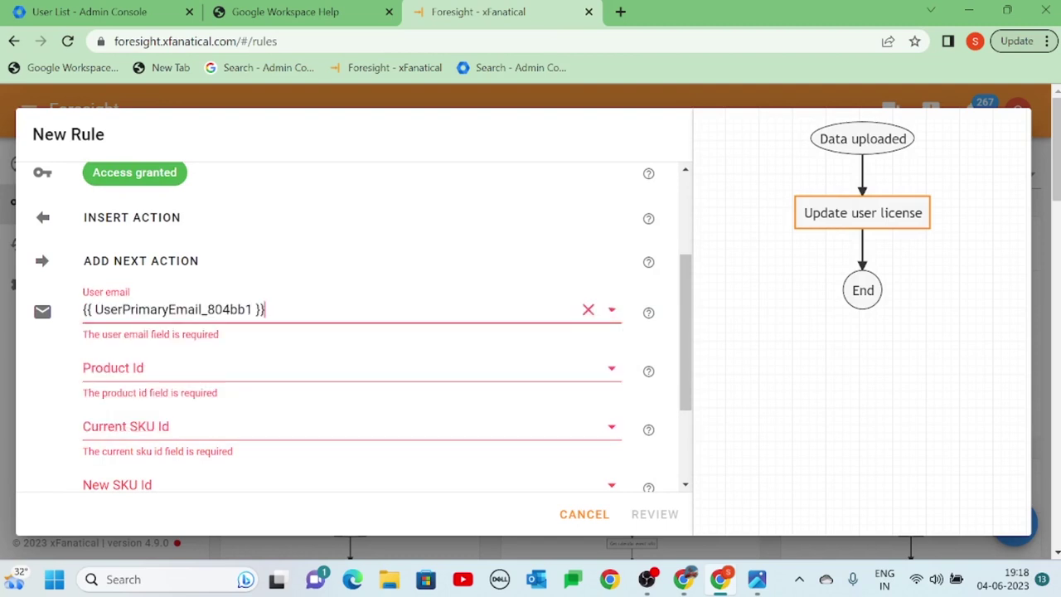
scroll(348, 331, down, 1)
click(224, 284)
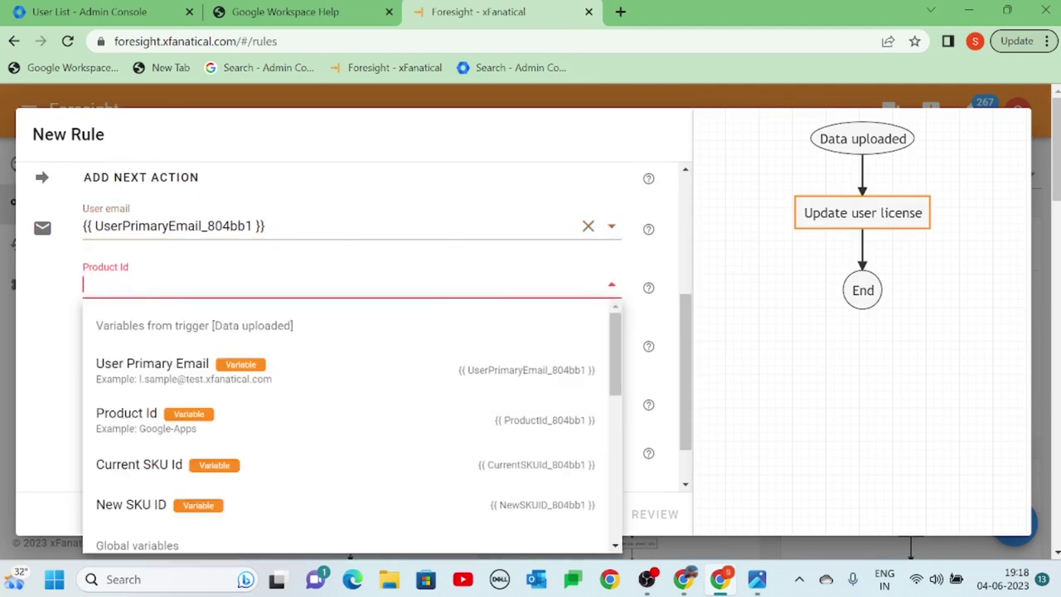
click(151, 415)
click(266, 344)
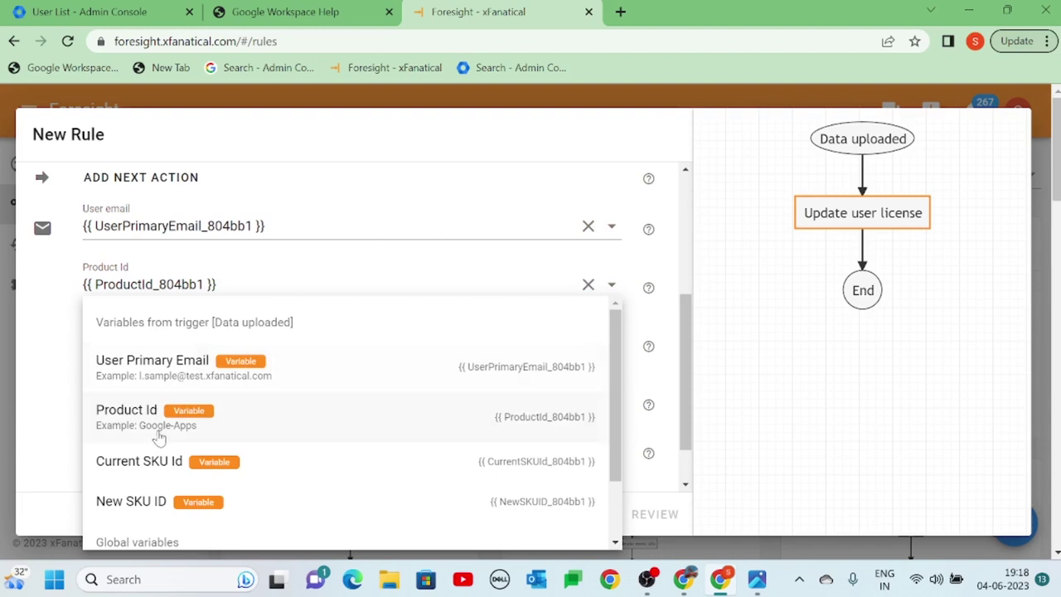
click(158, 462)
click(199, 401)
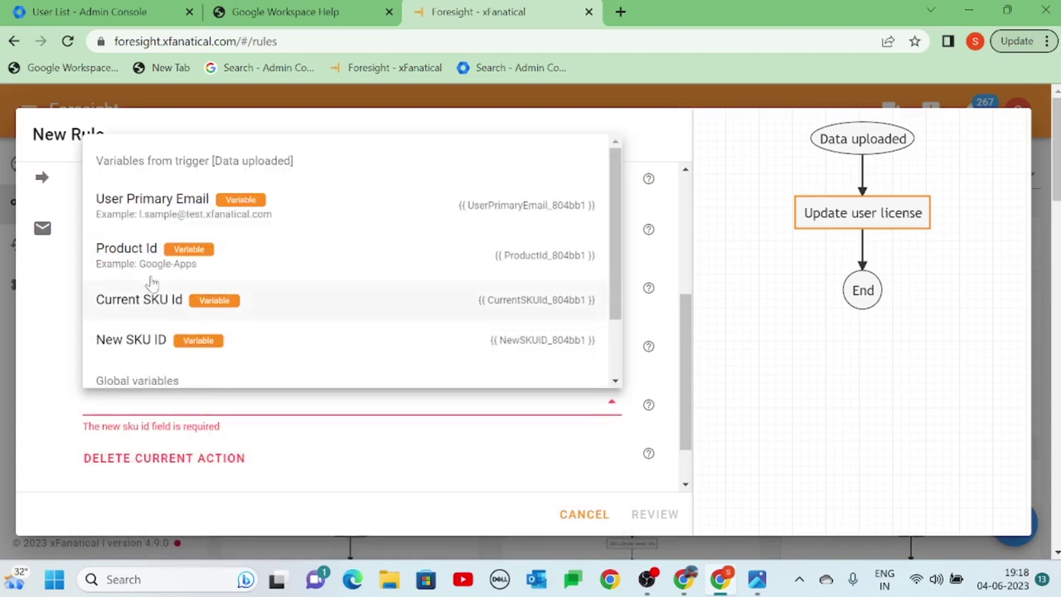
click(157, 340)
scroll(497, 403, down, 1)
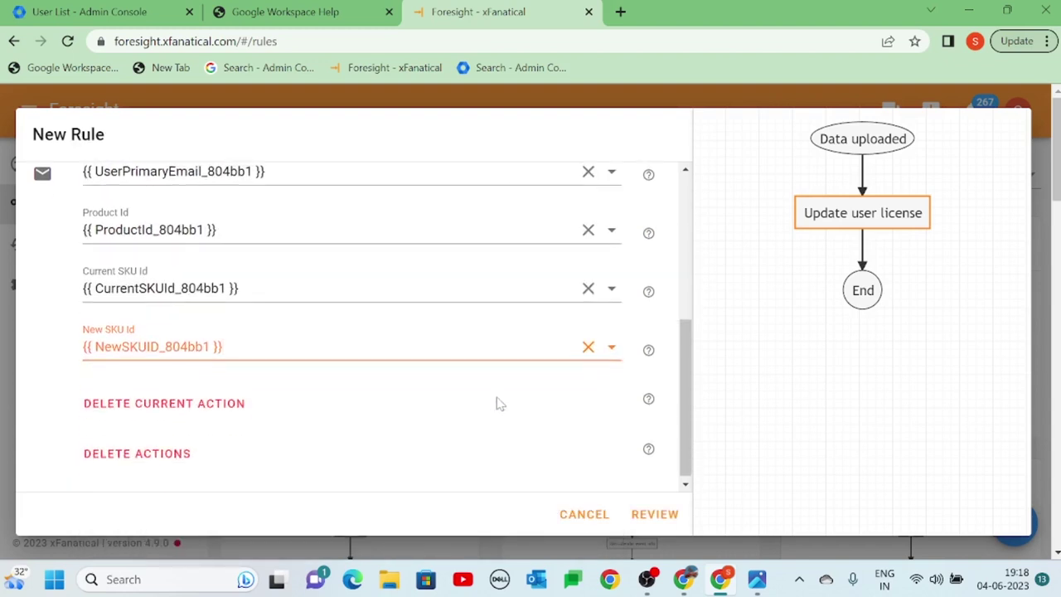
Step: Name the rule 'Bulk update Google Workspace Users Licenses' and create it
click(643, 515)
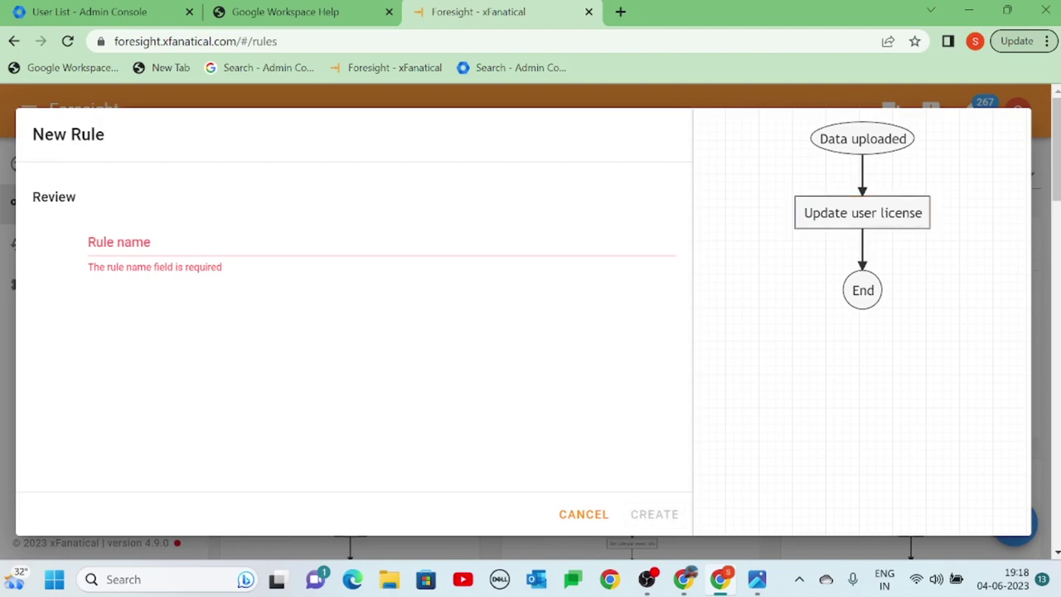
text(B)
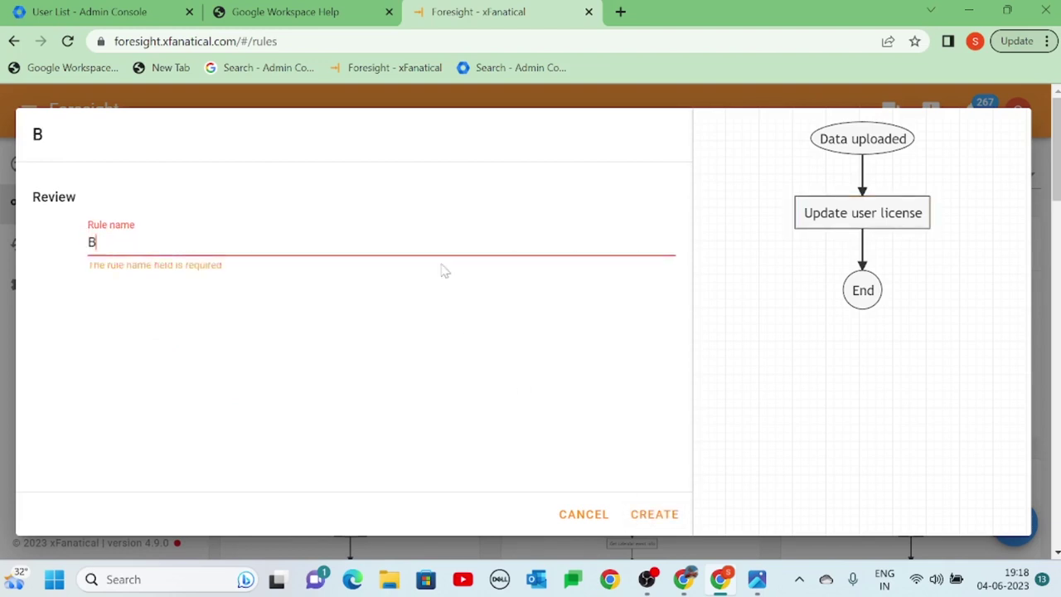
text(ulk u)
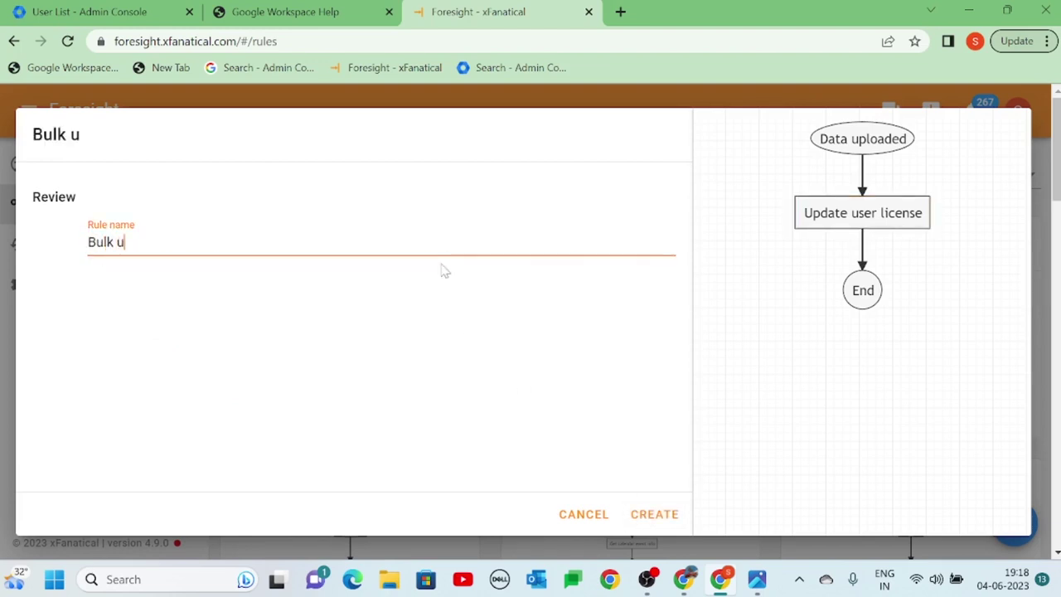
text(pdate )
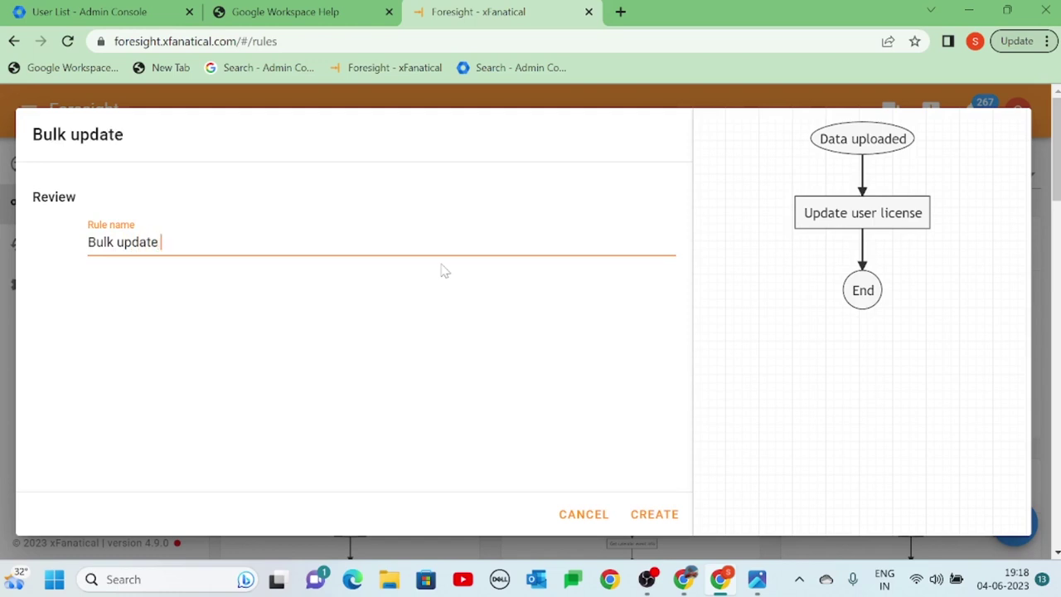
text(Google Wor)
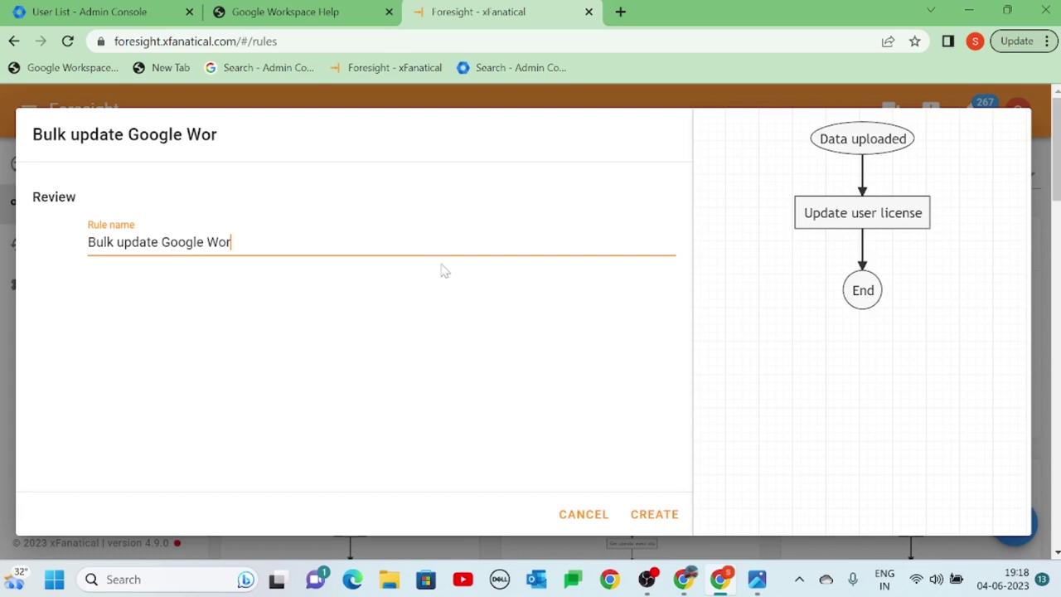
text(kspace U)
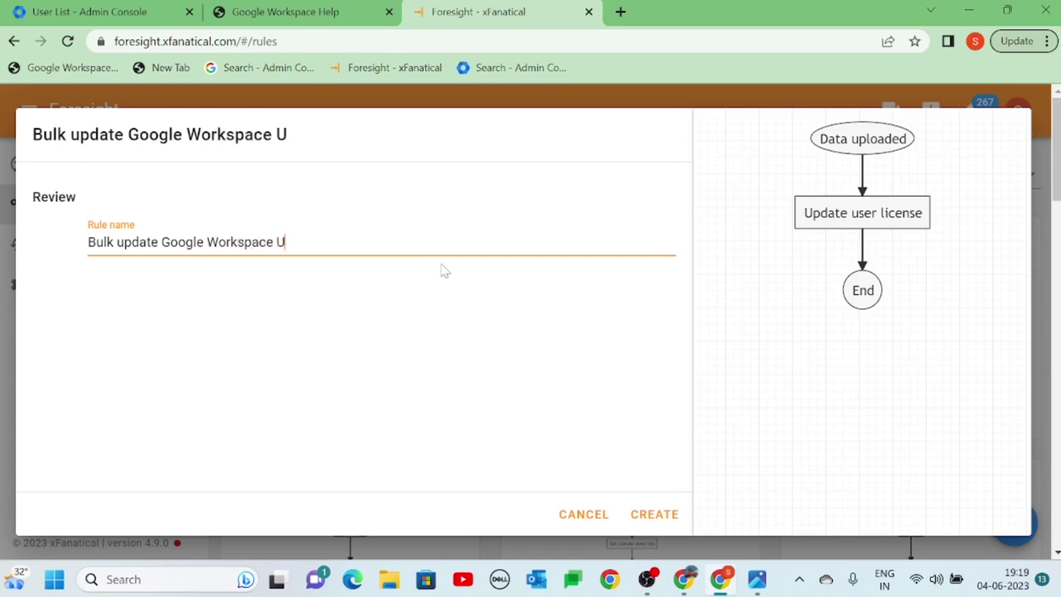
text(sers Licen)
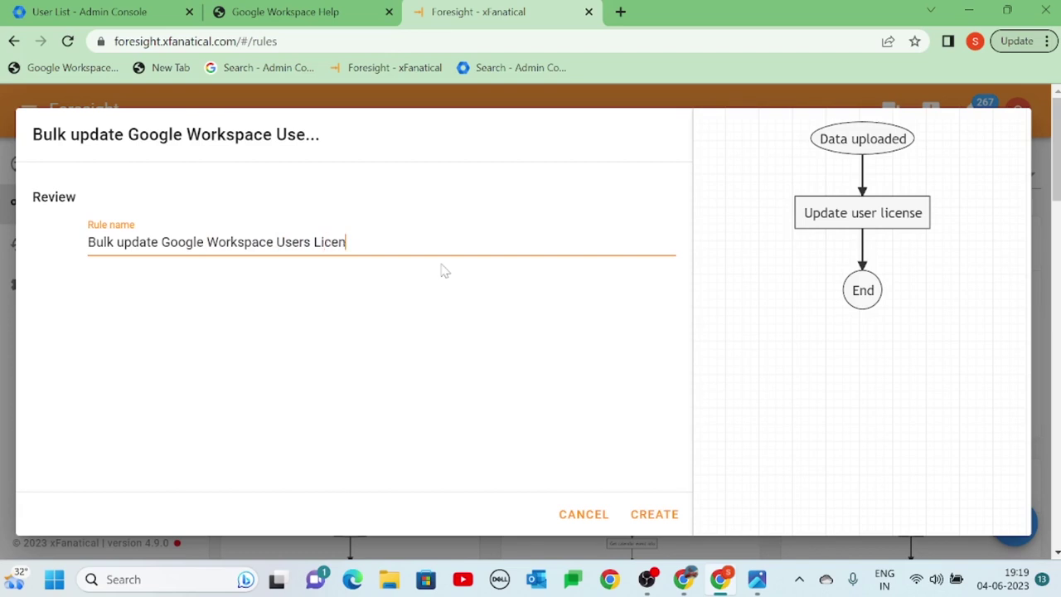
text(ses)
click(654, 515)
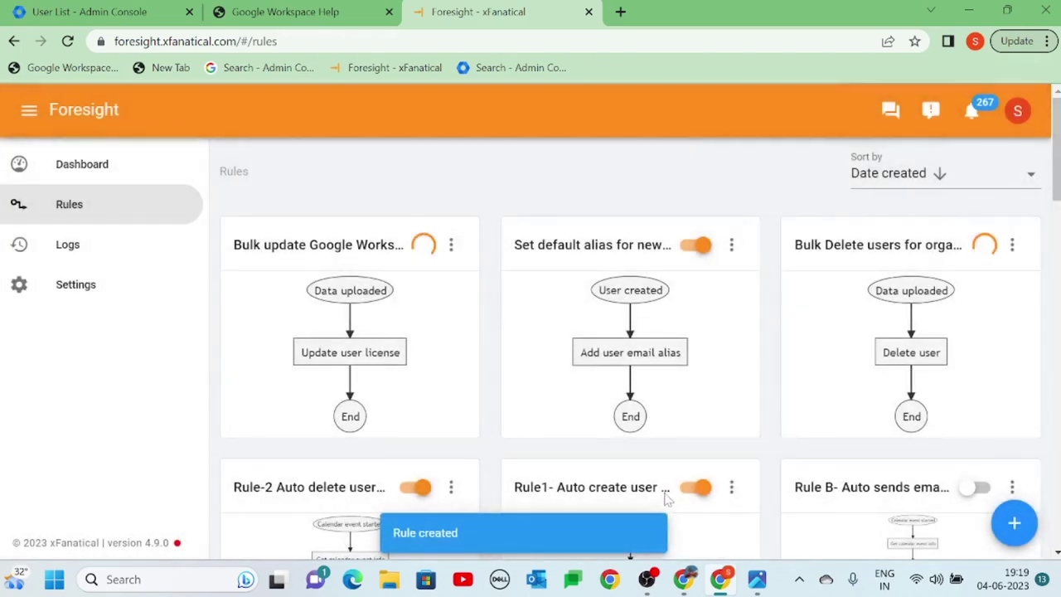